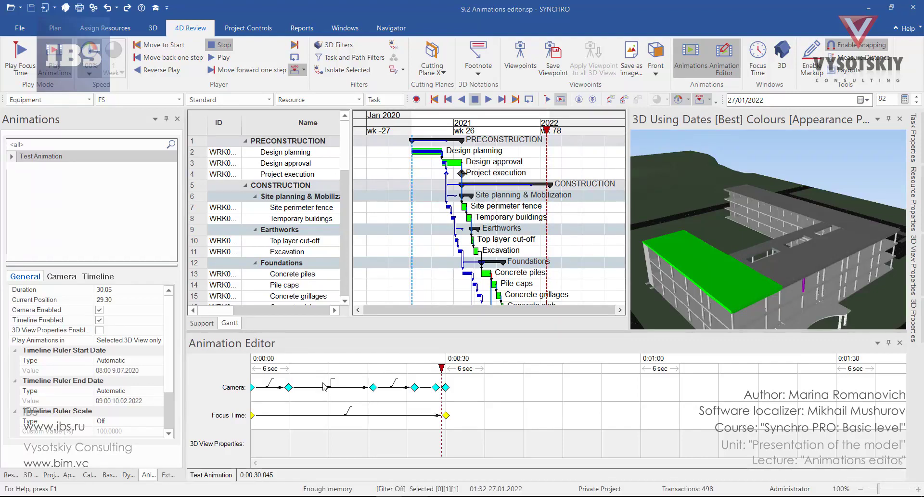
Rewind the Test Animation to 0.00 and play it through until it stops at 15.95.
scroll(320, 385, up, 3)
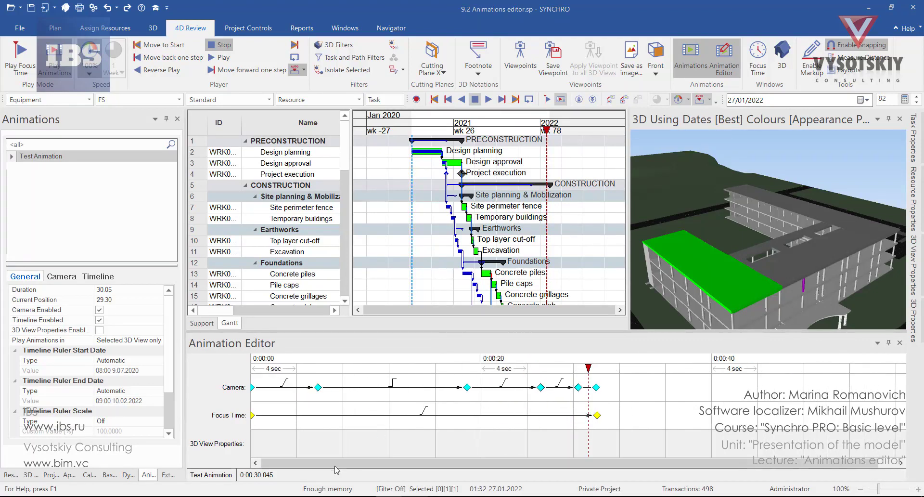
click(255, 465)
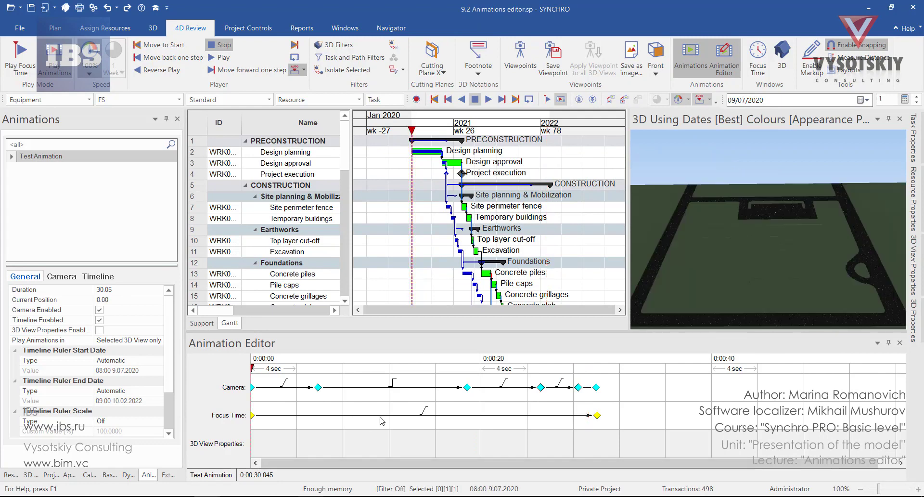
click(488, 99)
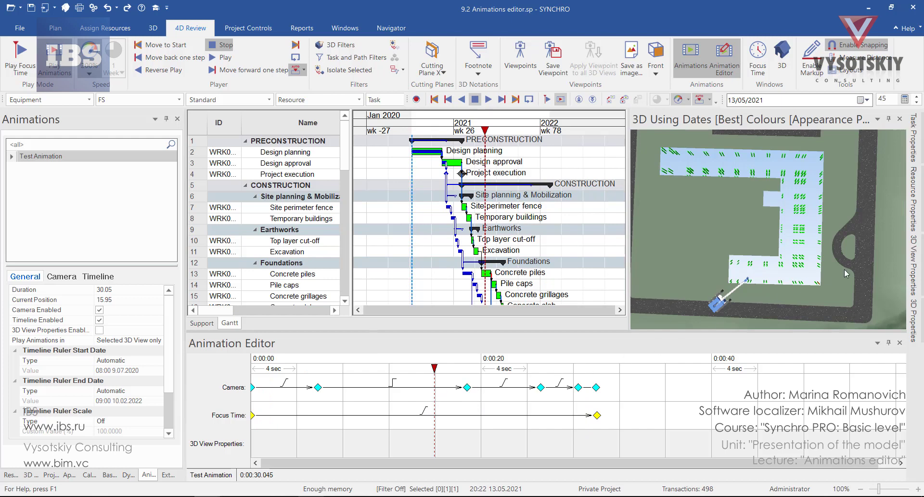
Tilt the 3D view and add a camera keyframe at the 15.95 playhead position.
drag(832, 277, 729, 226)
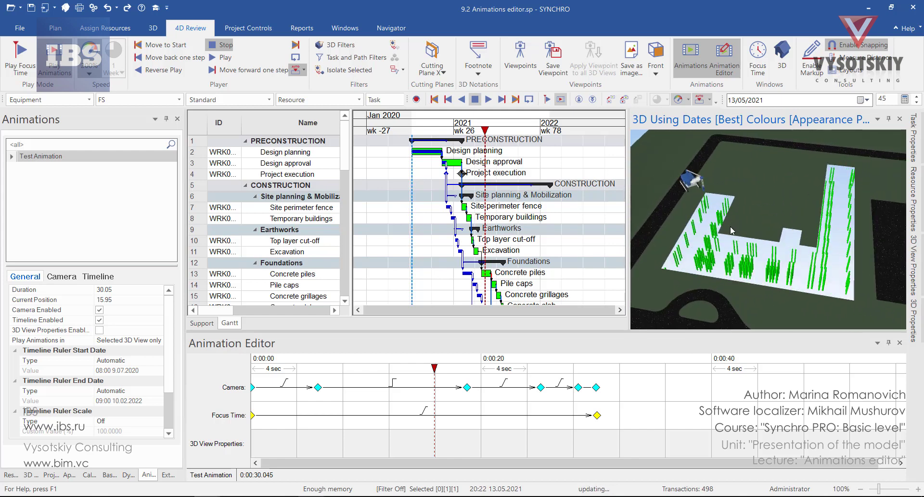
double_click(435, 387)
drag(791, 283, 650, 256)
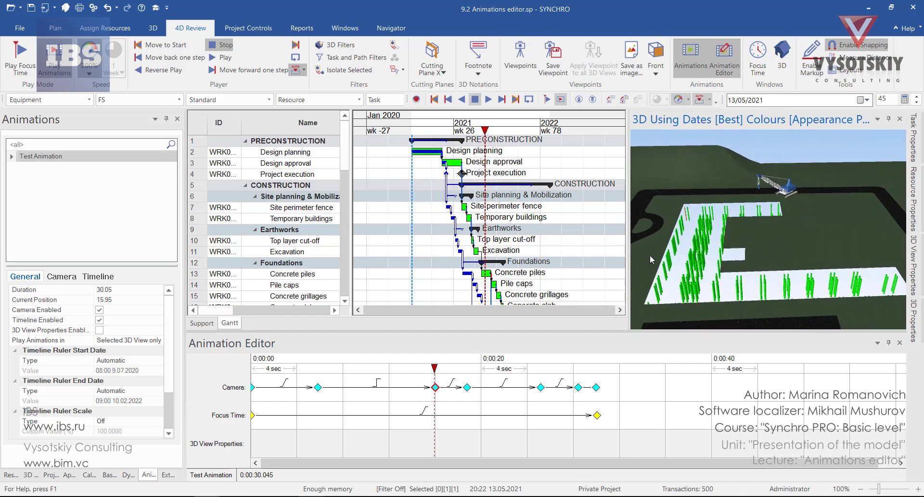
Store the current viewpoint in the next camera keyframe, then replay from about 0:07 and stop near 0:20.
right_click(467, 387)
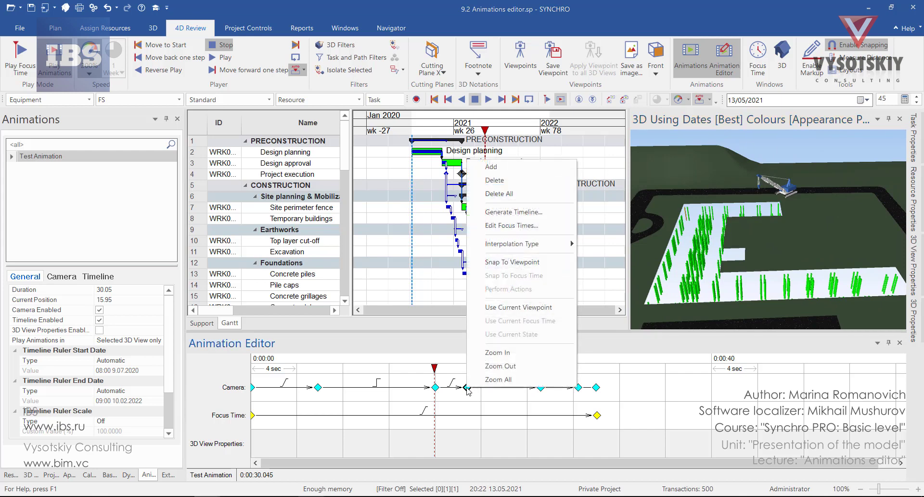
click(540, 307)
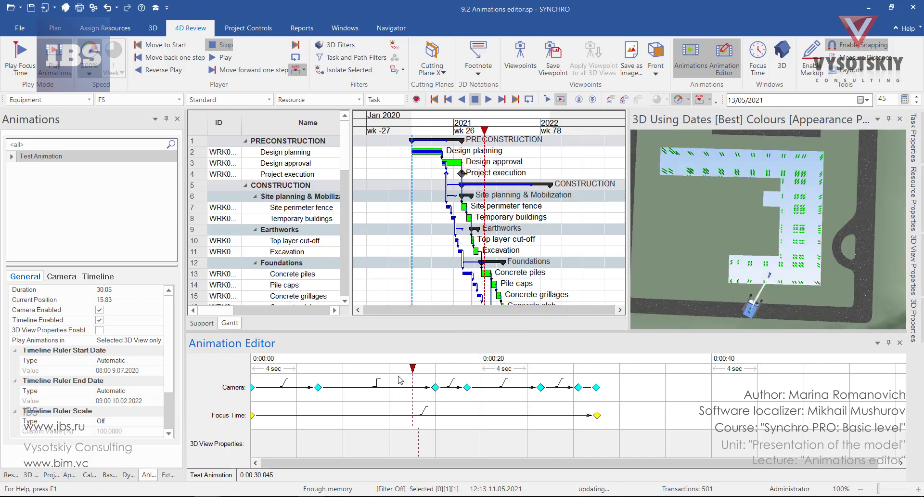
drag(404, 380, 337, 383)
click(490, 100)
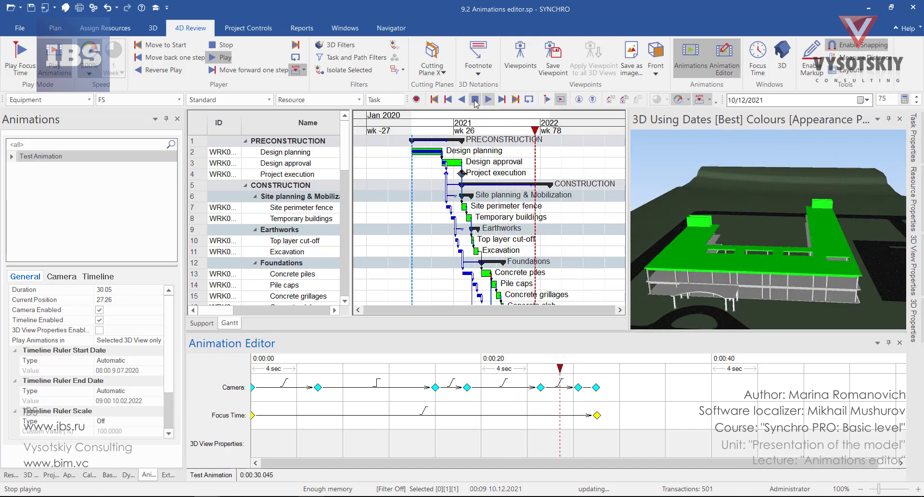
click(476, 99)
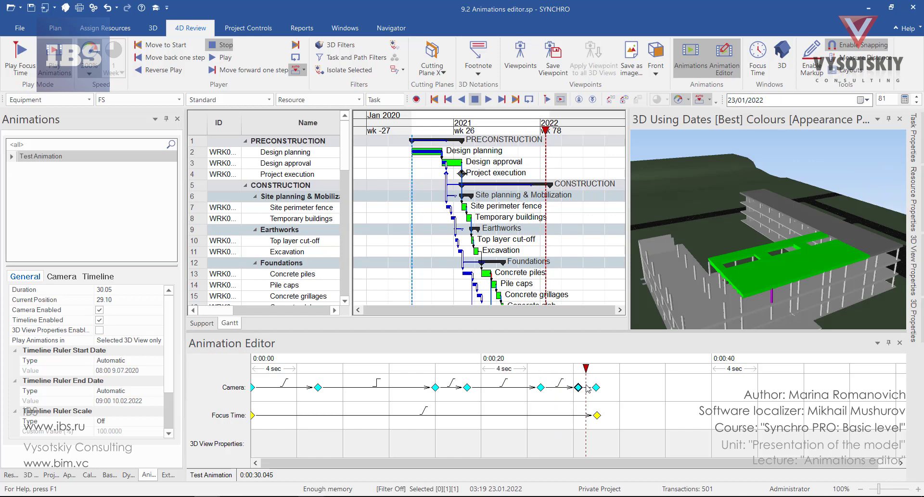
drag(587, 369, 510, 369)
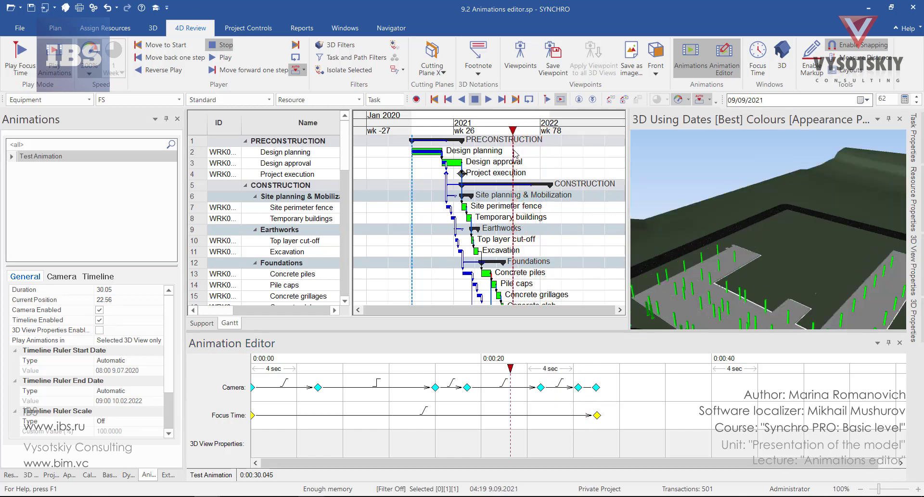
drag(511, 368, 489, 368)
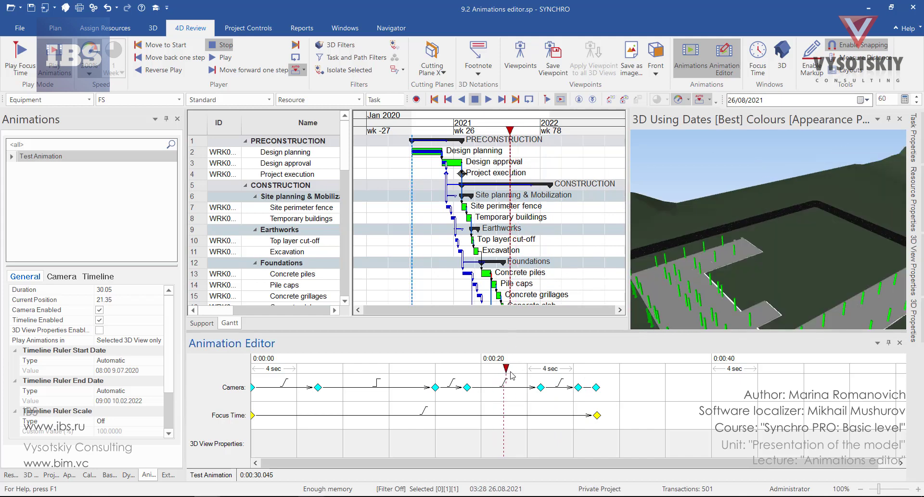
Snap the 3D view to the keyframe's viewpoint, then step back through camera keyframes to 5.85.
right_click(437, 389)
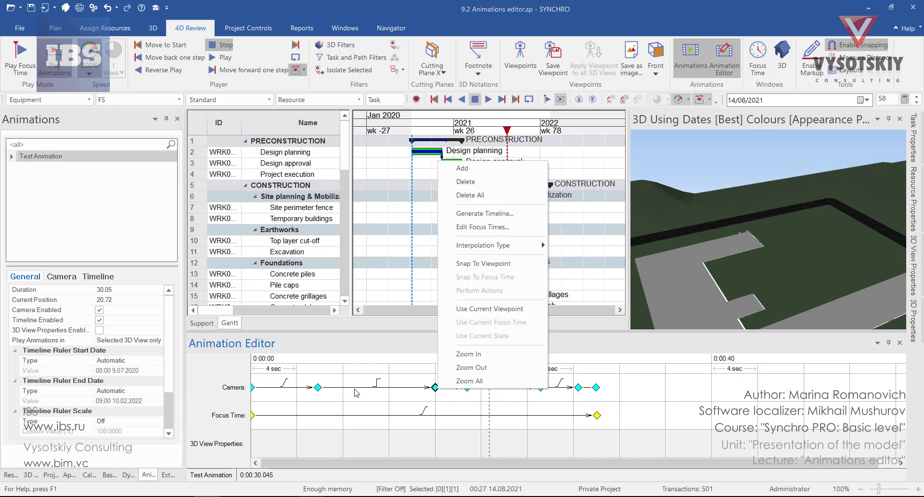
click(479, 264)
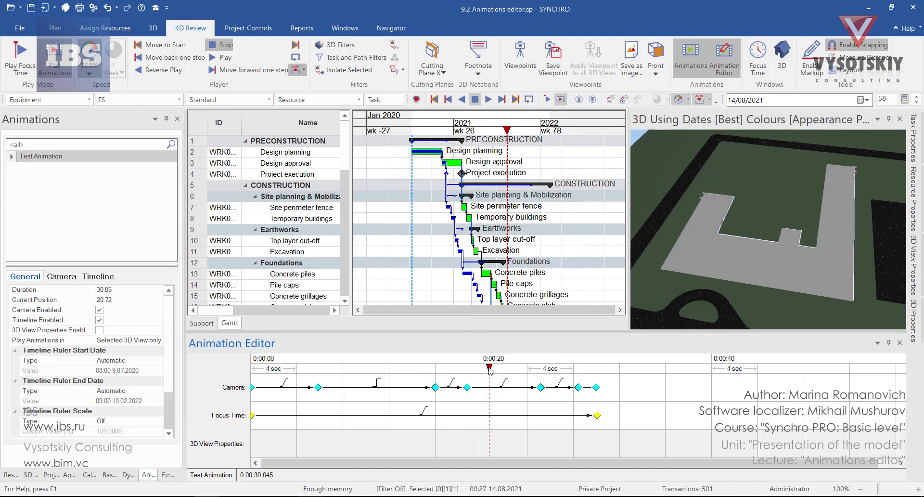
click(436, 387)
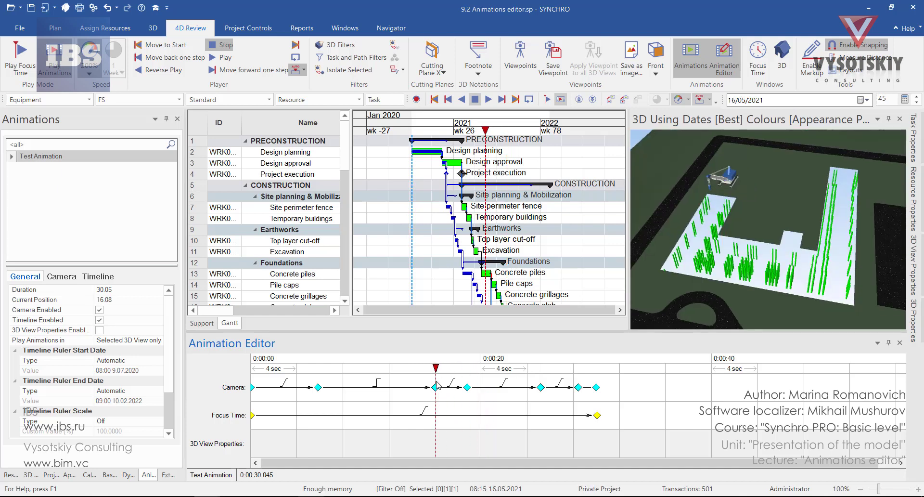
click(436, 387)
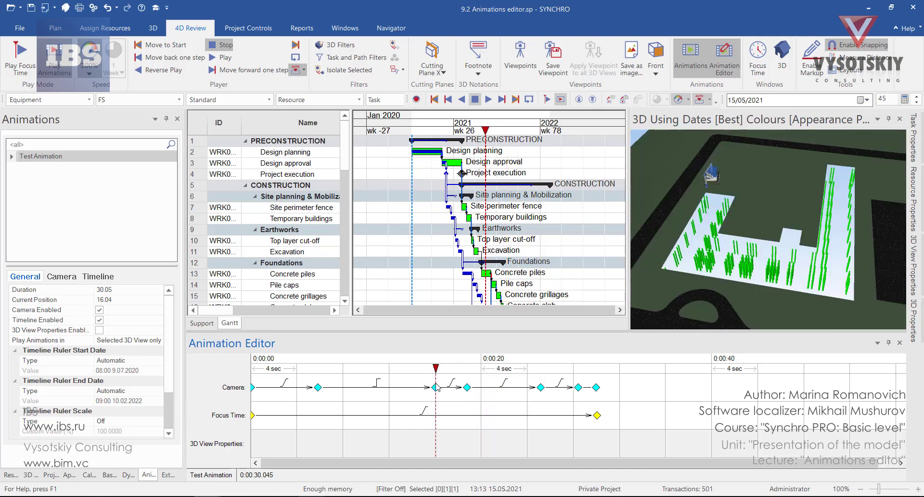
click(435, 381)
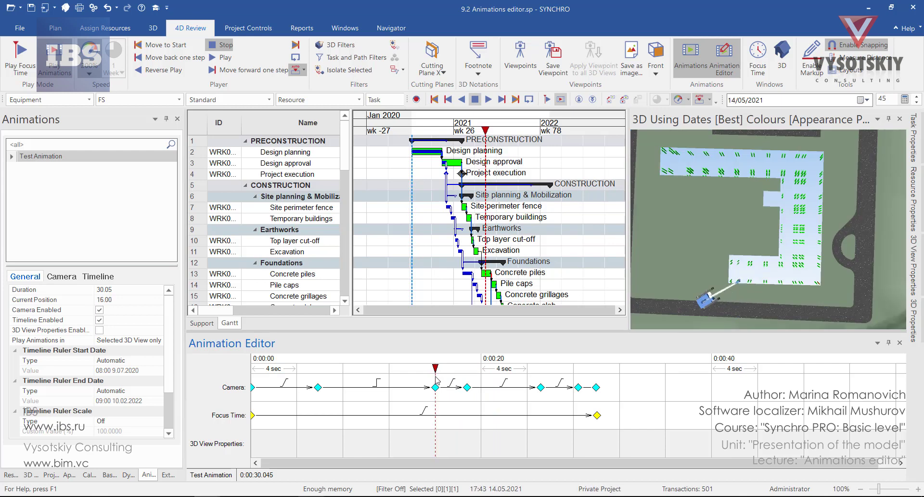
click(318, 386)
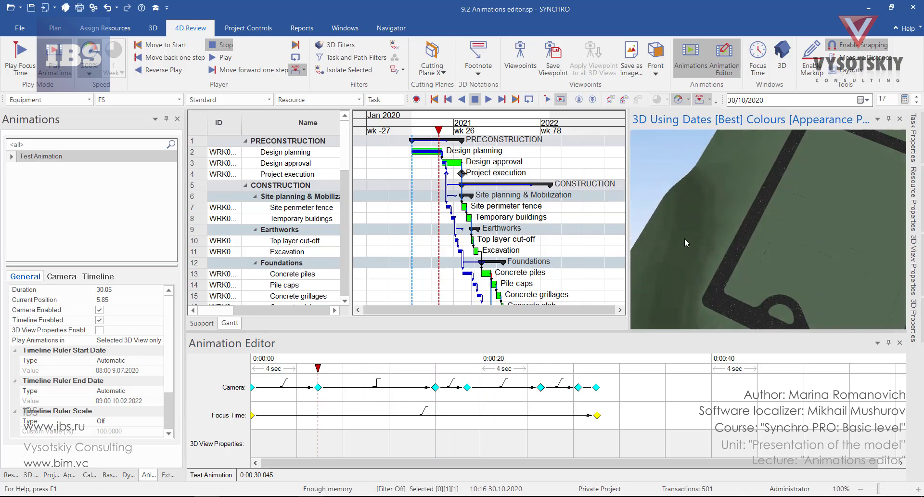
Swing the view to a top-down close-up and store it in the camera keyframe near 0:05.
drag(689, 223, 764, 234)
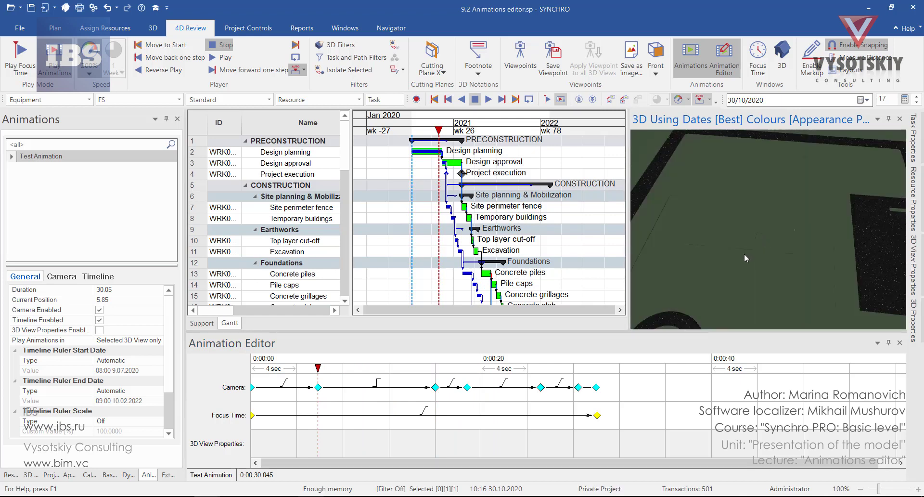
right_click(319, 388)
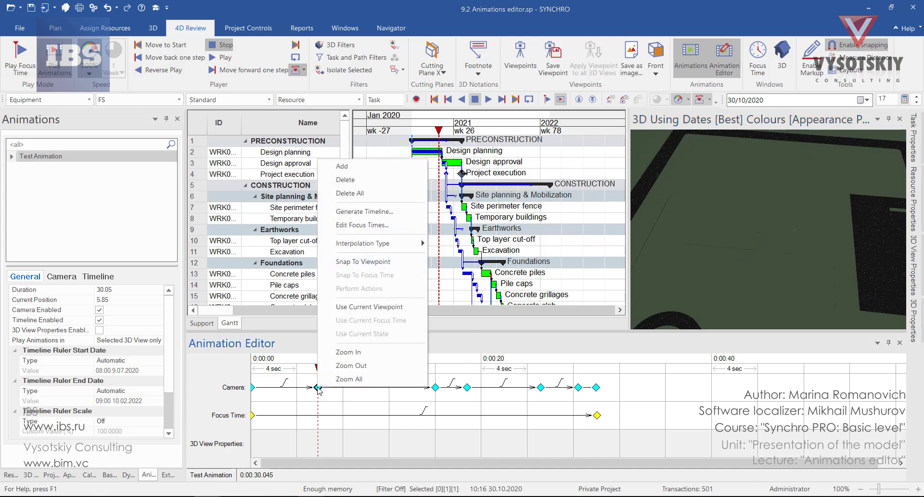
click(359, 307)
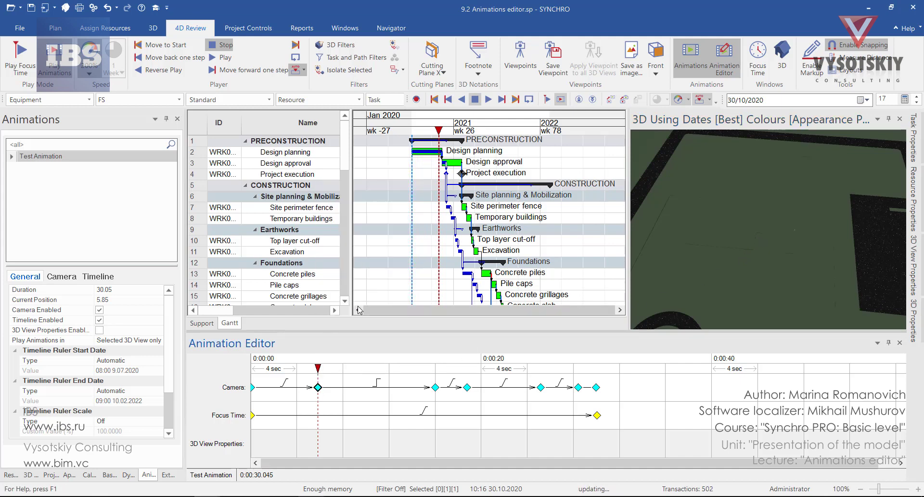
Scrub the animation time forward from about 4.9 through 10.5 to 16 seconds.
click(306, 368)
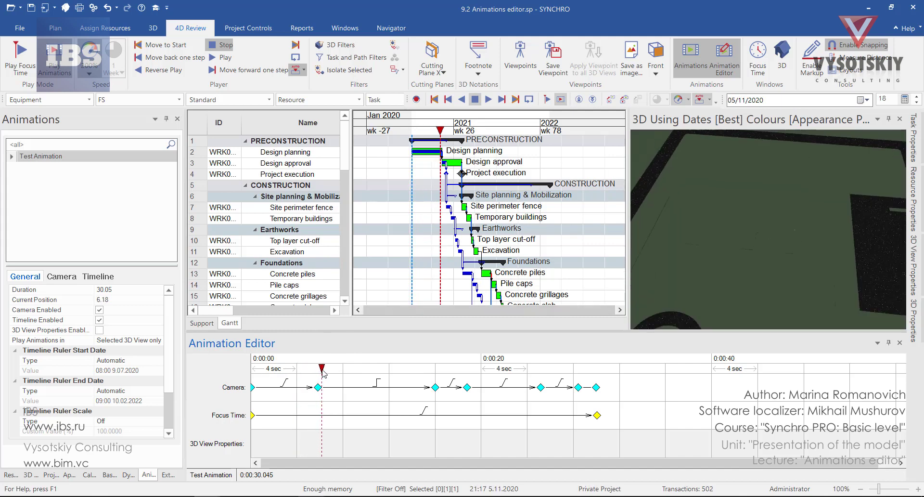
click(373, 377)
mouse_move(374, 379)
mouse_down()
mouse_move(448, 392)
mouse_move(446, 375)
mouse_move(542, 384)
mouse_move(579, 374)
mouse_up()
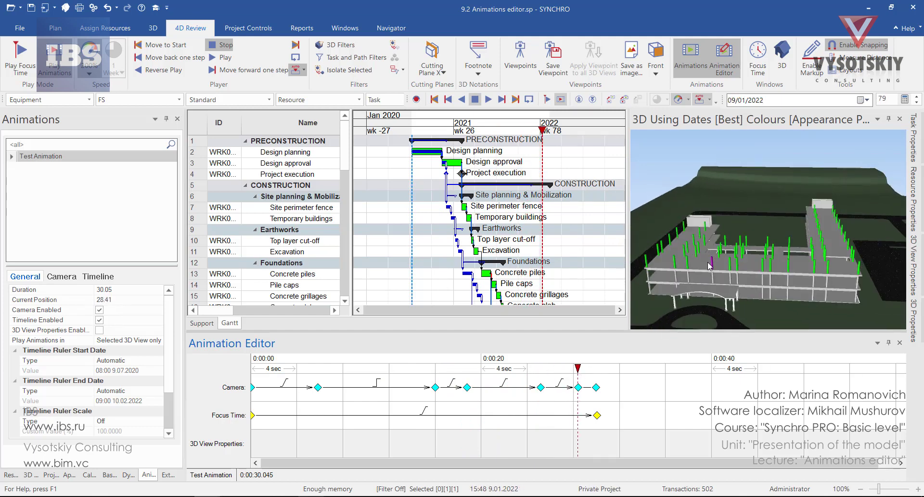
Give the keyframe near 0:28 a 360° clockwise Turntable interpolation, previewing both spin directions.
right_click(582, 388)
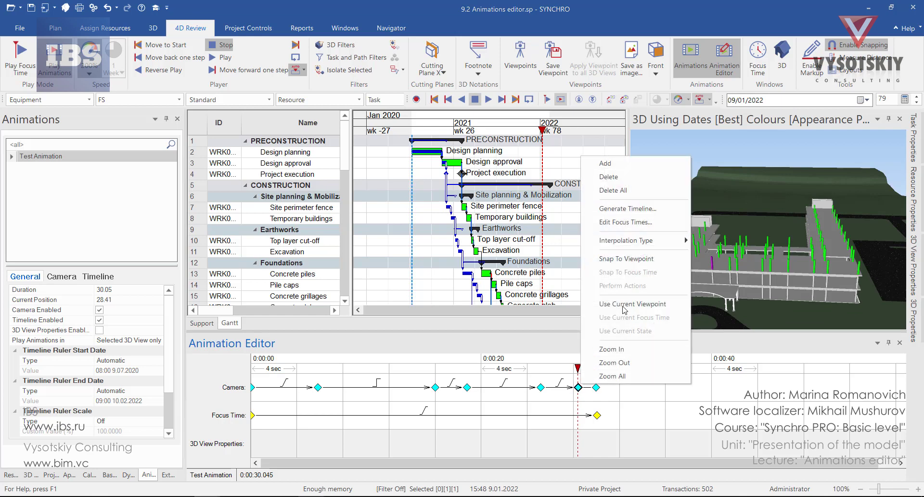
mouse_move(647, 245)
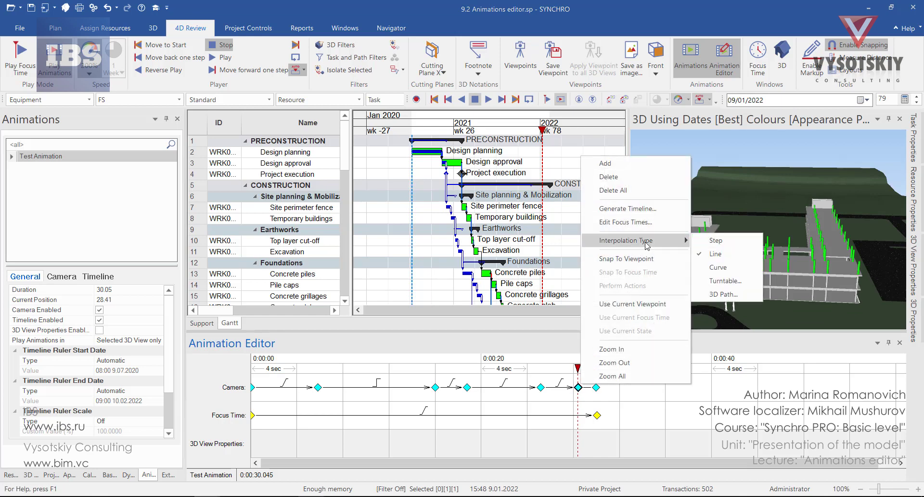
click(724, 281)
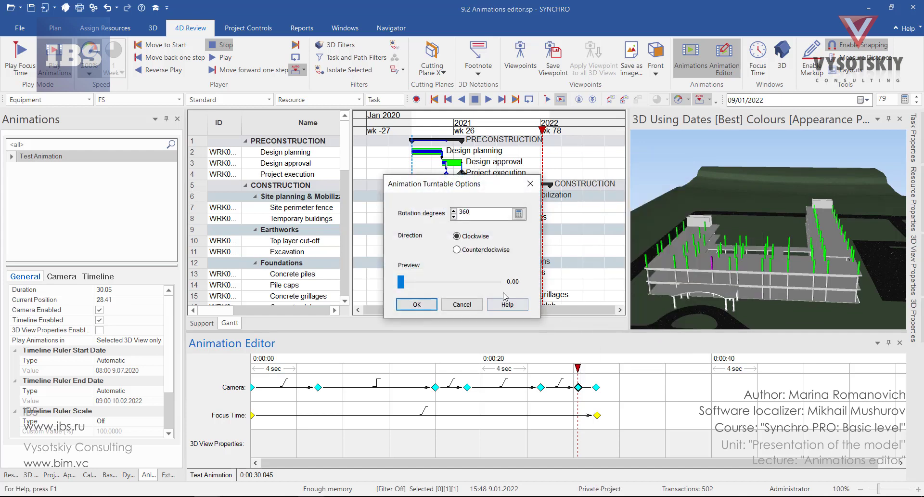
drag(402, 285, 385, 302)
click(457, 249)
mouse_move(401, 282)
mouse_down()
mouse_move(440, 283)
mouse_move(391, 289)
mouse_up()
click(457, 236)
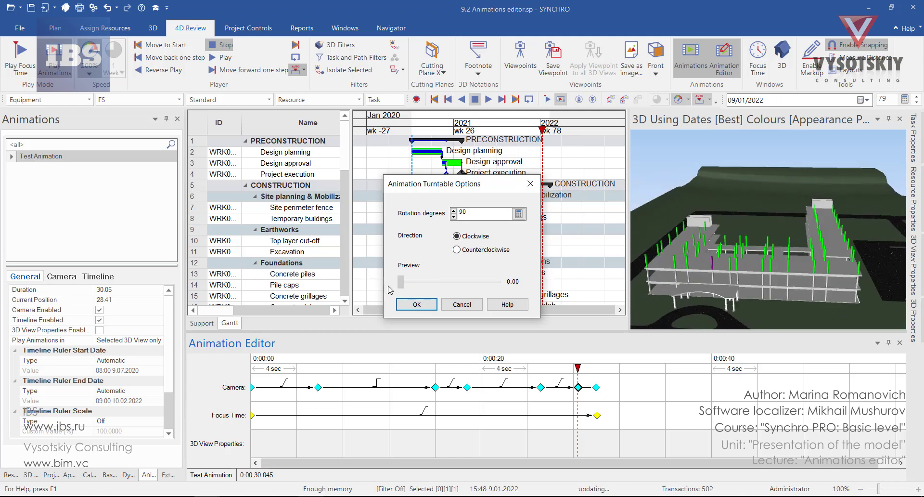
click(417, 304)
click(576, 369)
mouse_move(577, 370)
mouse_down()
mouse_move(539, 371)
mouse_move(600, 371)
mouse_up()
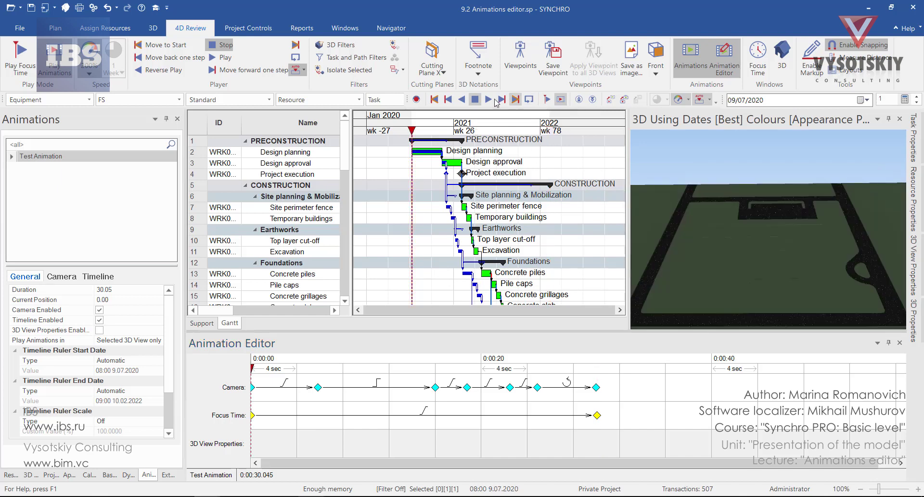
Enable Play Focus Time and drag the focus date back to 14/02/2021.
click(547, 99)
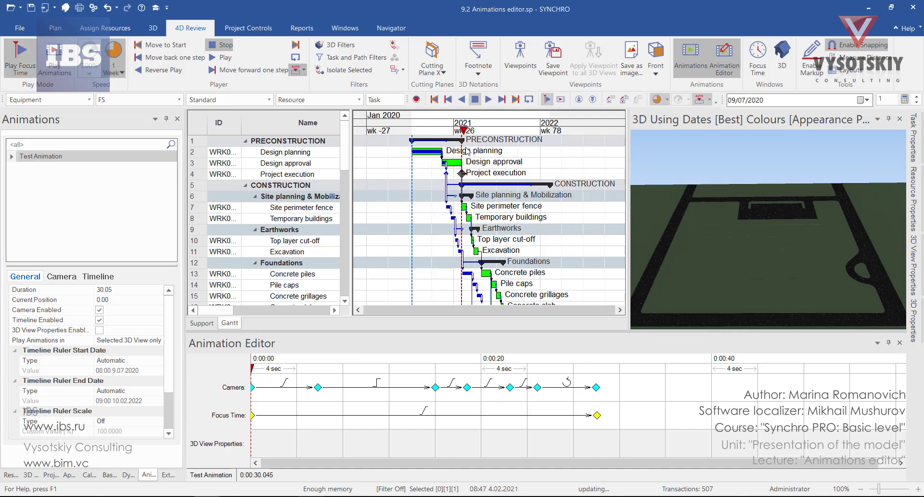
drag(471, 148, 466, 147)
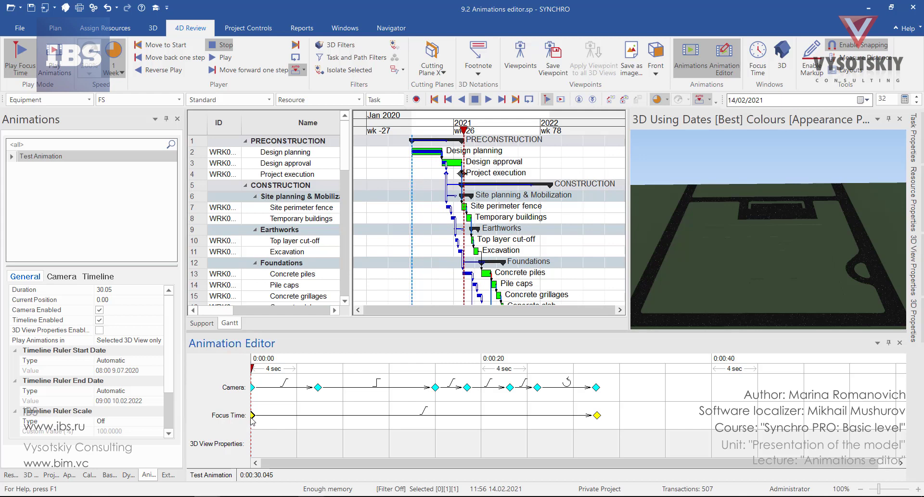
mouse_move(259, 420)
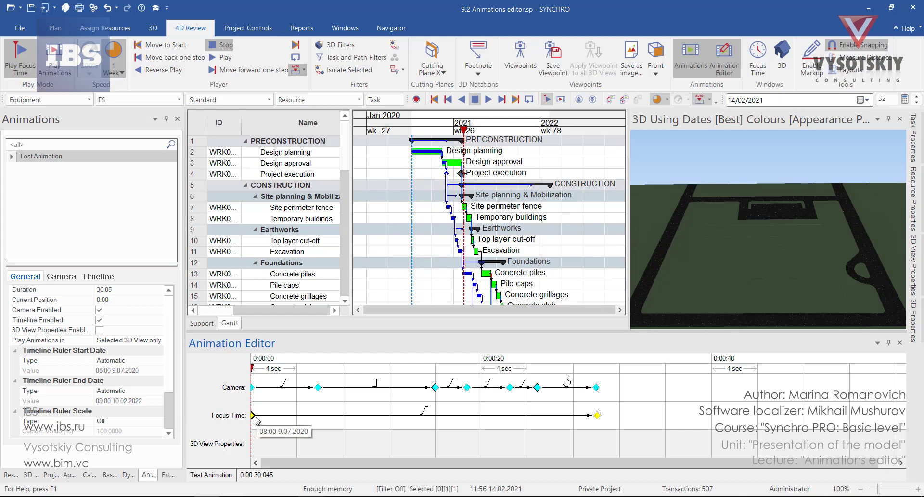
Set the first Focus Time keyframe to 14/02/2021, then scrub ahead to 8.06.
right_click(253, 417)
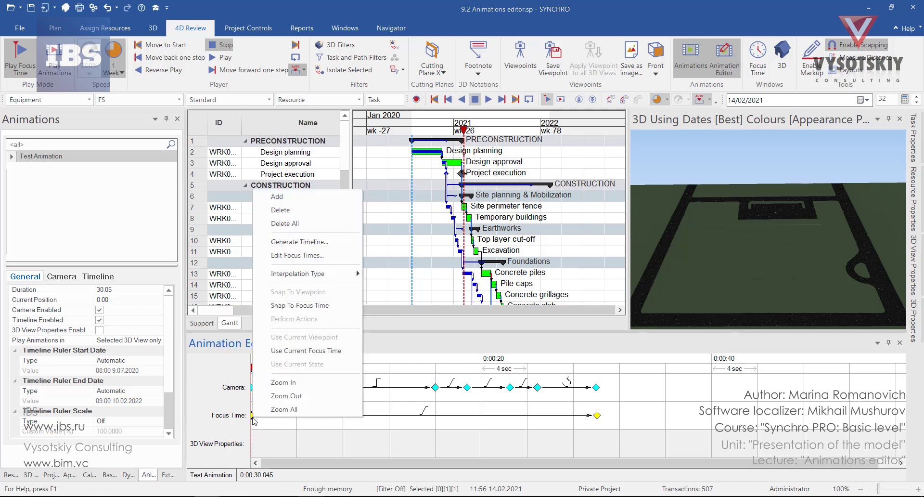
click(307, 352)
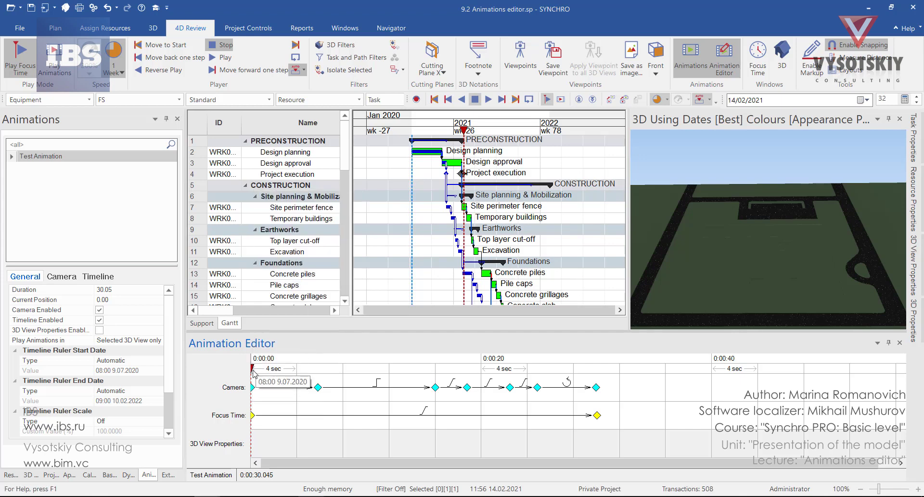
drag(252, 370, 343, 371)
drag(472, 137, 474, 141)
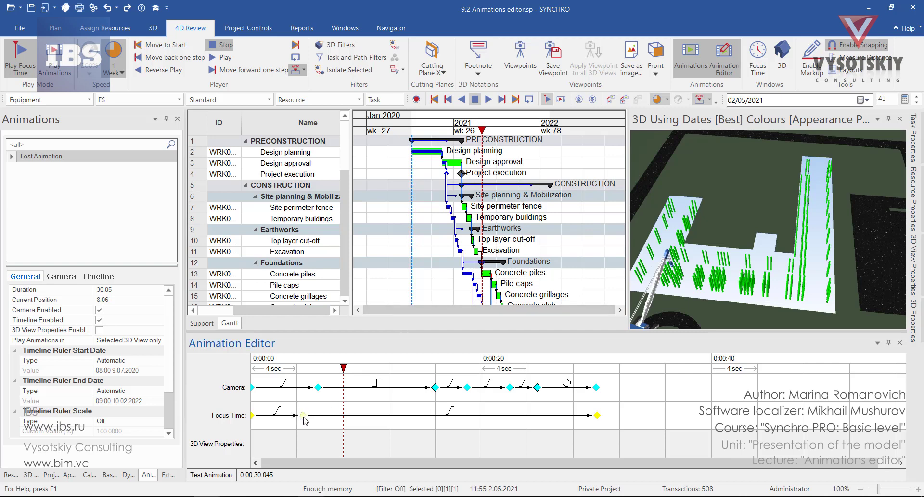
double_click(304, 415)
drag(485, 136, 496, 140)
double_click(463, 415)
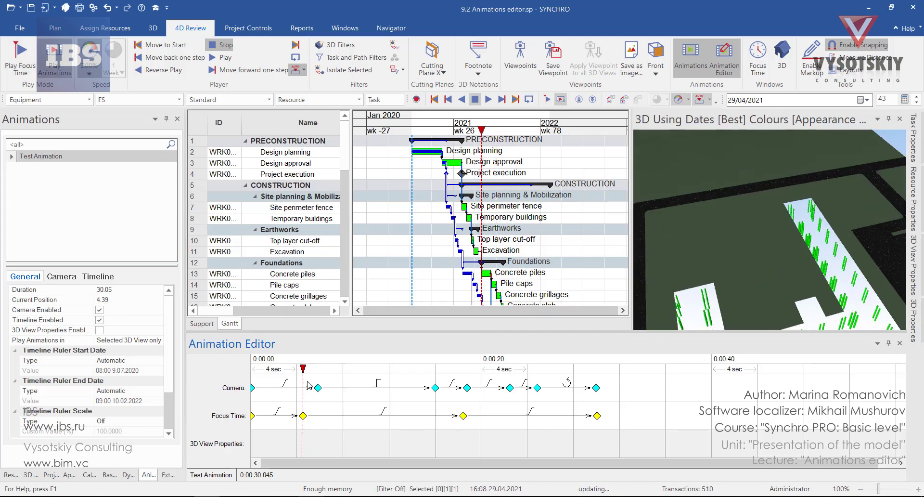
click(324, 385)
drag(324, 385, 460, 387)
click(106, 6)
click(106, 7)
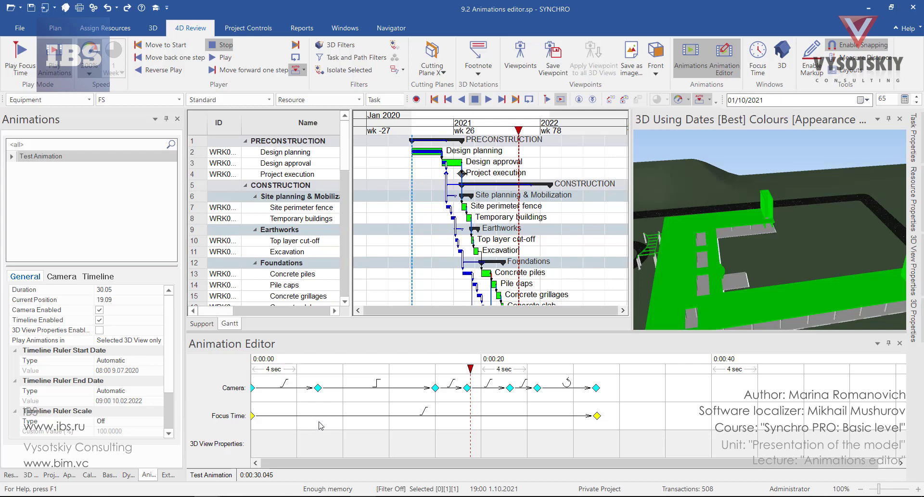
Add a 3D View Properties keyframe with Gouraud shading and Best dates, placed near 0:05.
click(299, 443)
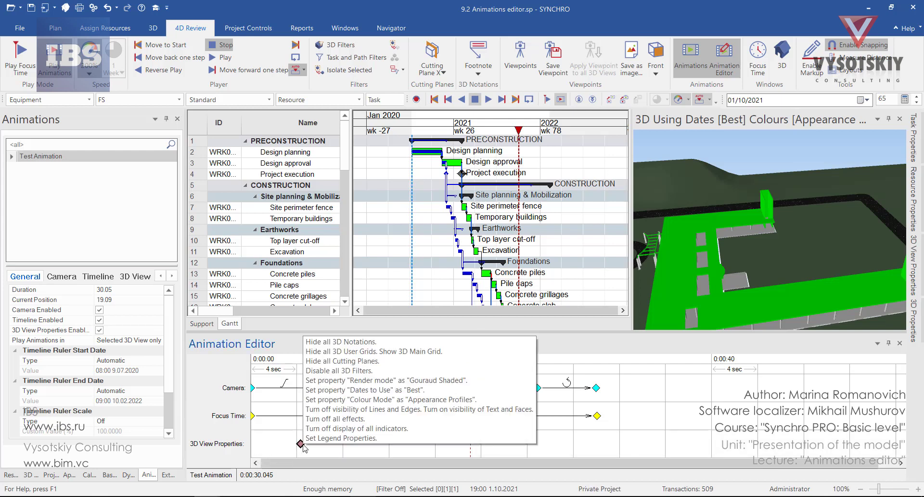
drag(301, 444, 314, 443)
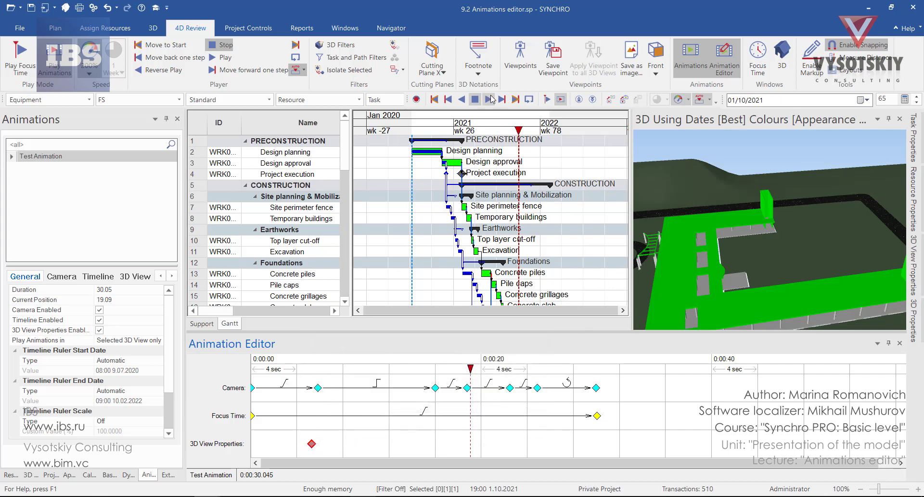